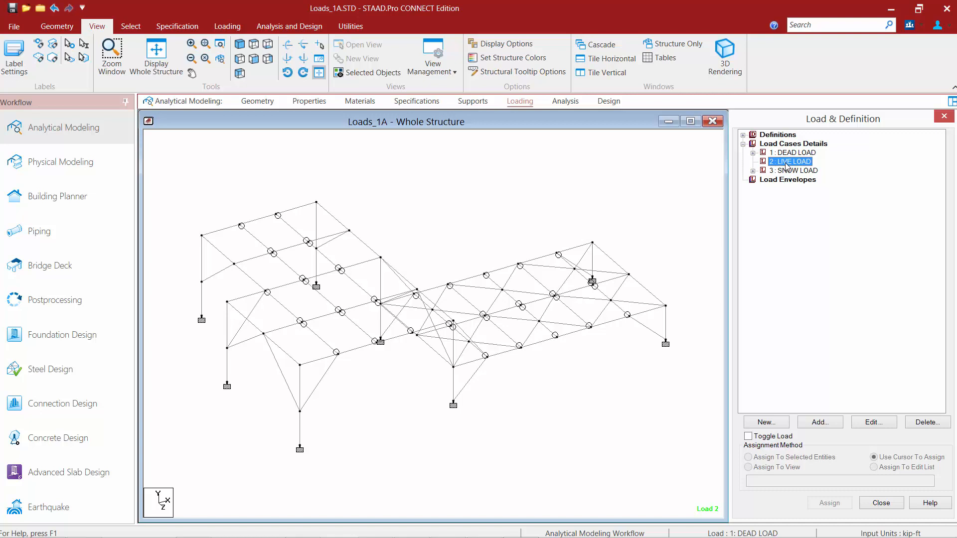
- Switch the ribbon to the Loading tab for the Loads_1A frame model
{"action": "left_click", "coordinate": [228, 26]}
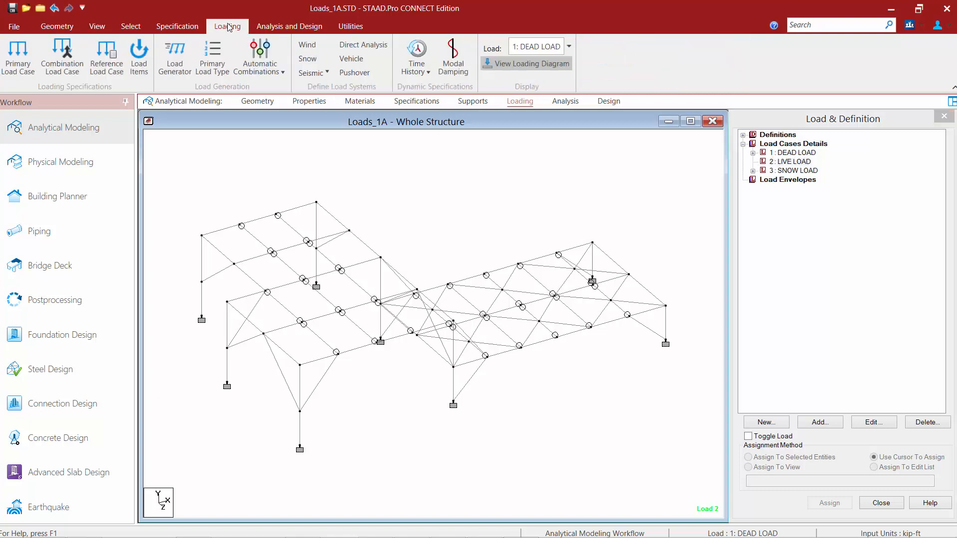
- Open the Load Items dialog and choose Floor Load in its tree
{"action": "left_click", "coordinate": [139, 55]}
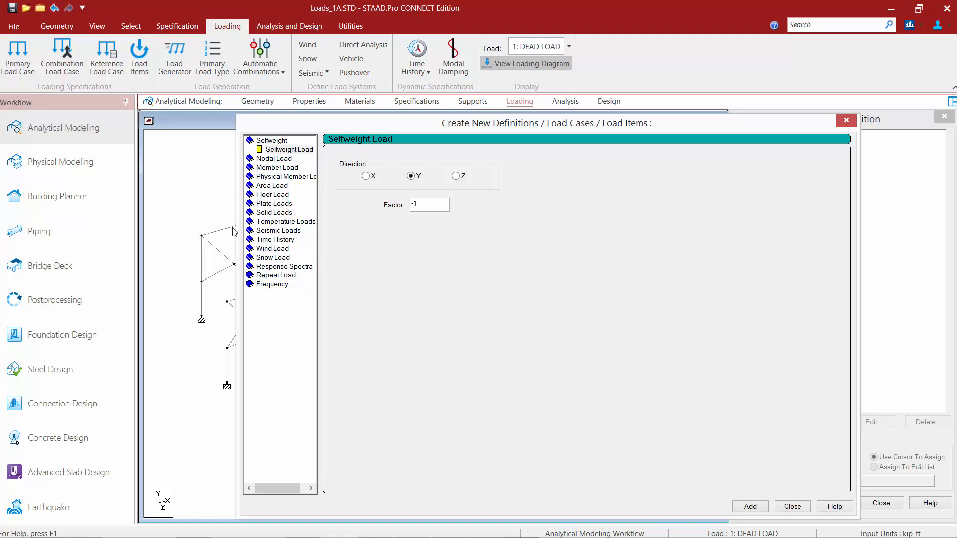
{"action": "left_click", "coordinate": [272, 195]}
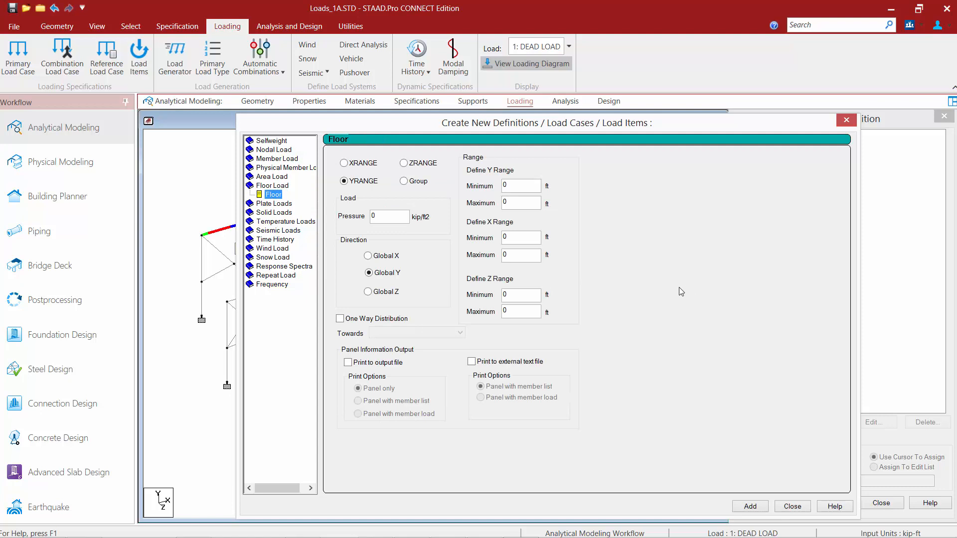
- Define a YRANGE floor load with pressure -0.05 over Y 17 to 18
{"action": "left_click", "coordinate": [359, 186]}
{"action": "left_click", "coordinate": [396, 215]}
{"action": "key", "text": "BackSpace"}
{"action": "type", "text": "-0.05"}
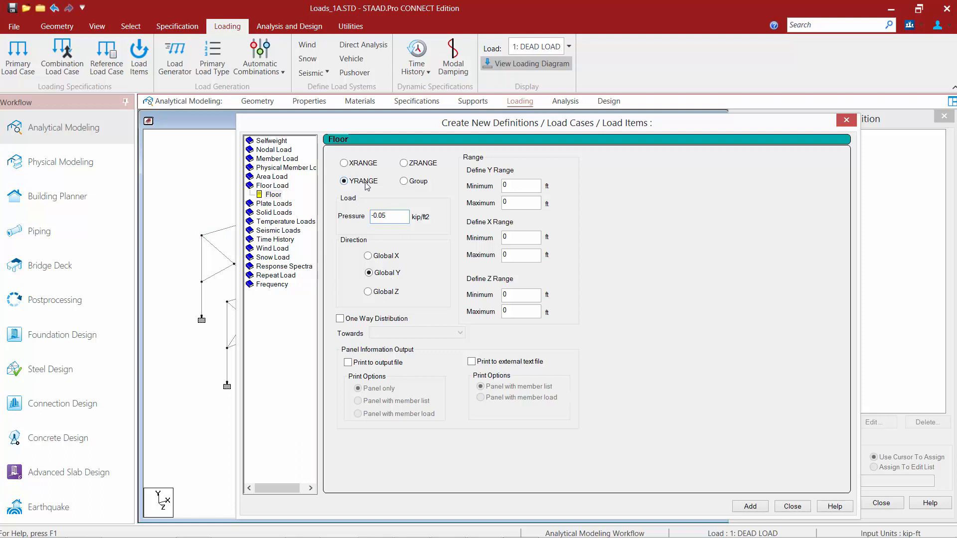
{"action": "double_click", "coordinate": [519, 185]}
{"action": "type", "text": "17"}
{"action": "key", "text": "Tab"}
{"action": "type", "text": "18"}
- Leave one-way distribution off and add the floor load to LIVE LOAD
{"action": "left_click_drag", "start_coordinate": [455, 130], "coordinate": [549, 116]}
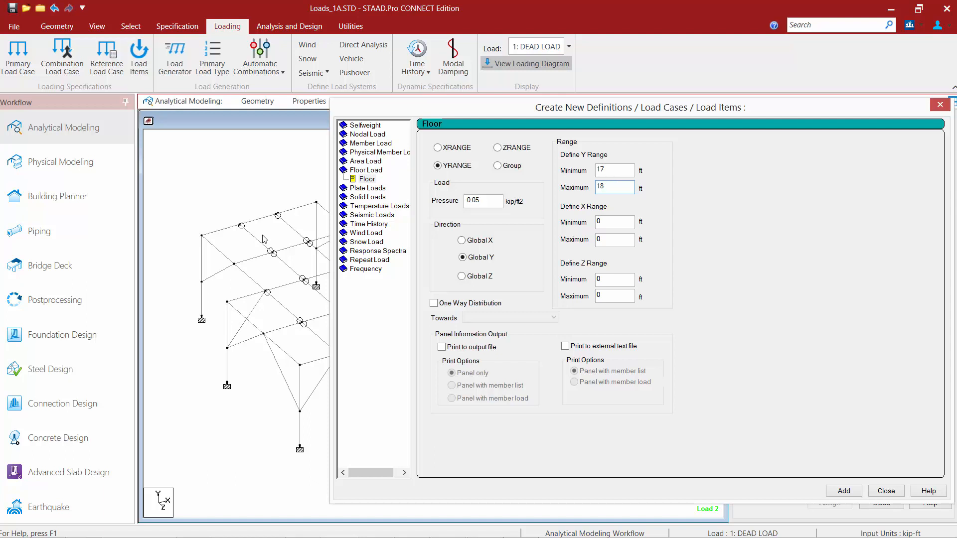
{"action": "left_click", "coordinate": [433, 304]}
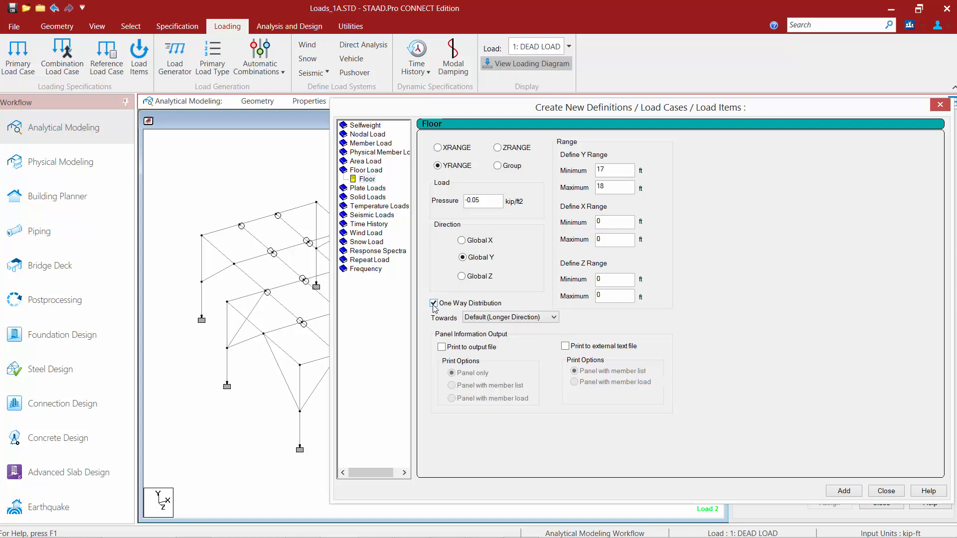
{"action": "left_click", "coordinate": [434, 303]}
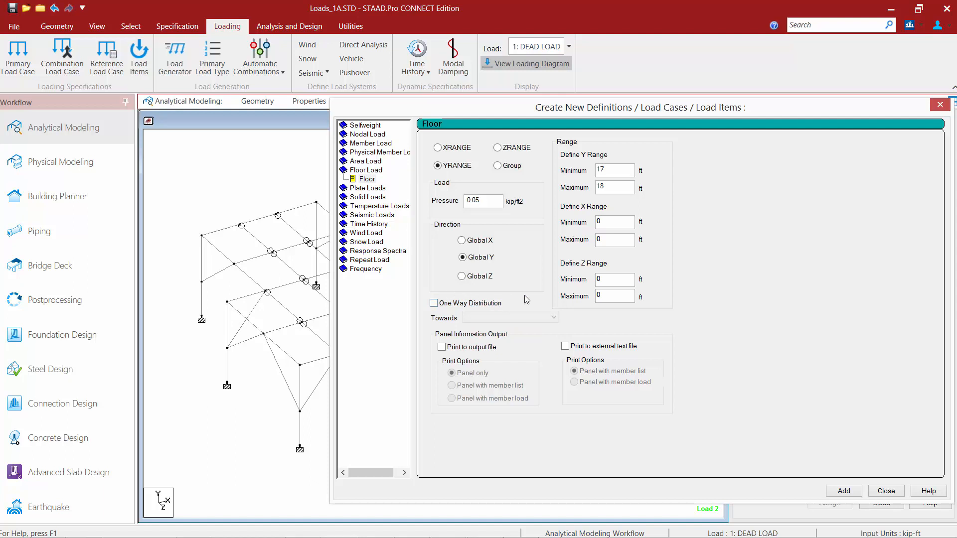
{"action": "left_click", "coordinate": [844, 492]}
- Close the dialog, select the YRANGE 17 18 FLOAD item to draw its diagram, then show the View tools
{"action": "left_click", "coordinate": [886, 493]}
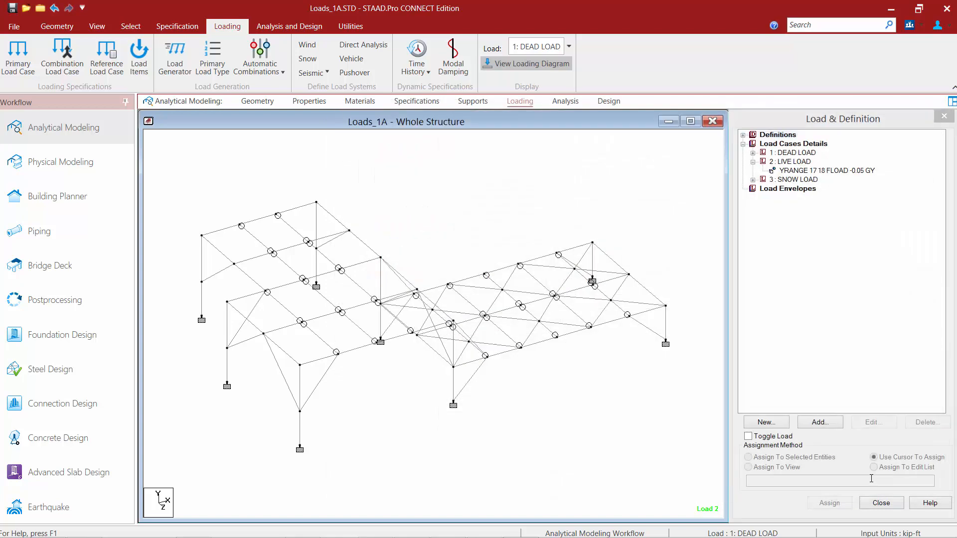
{"action": "left_click", "coordinate": [793, 172]}
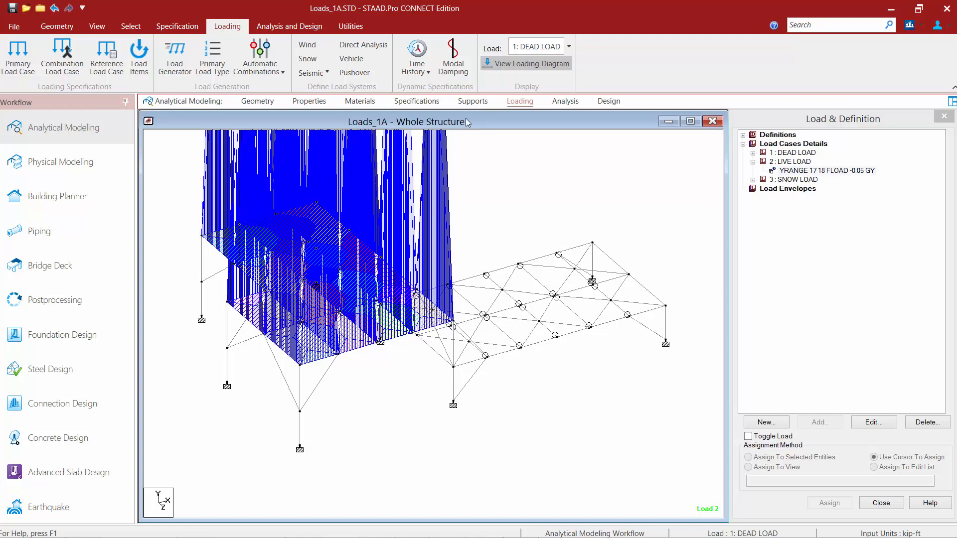
{"action": "left_click", "coordinate": [95, 24]}
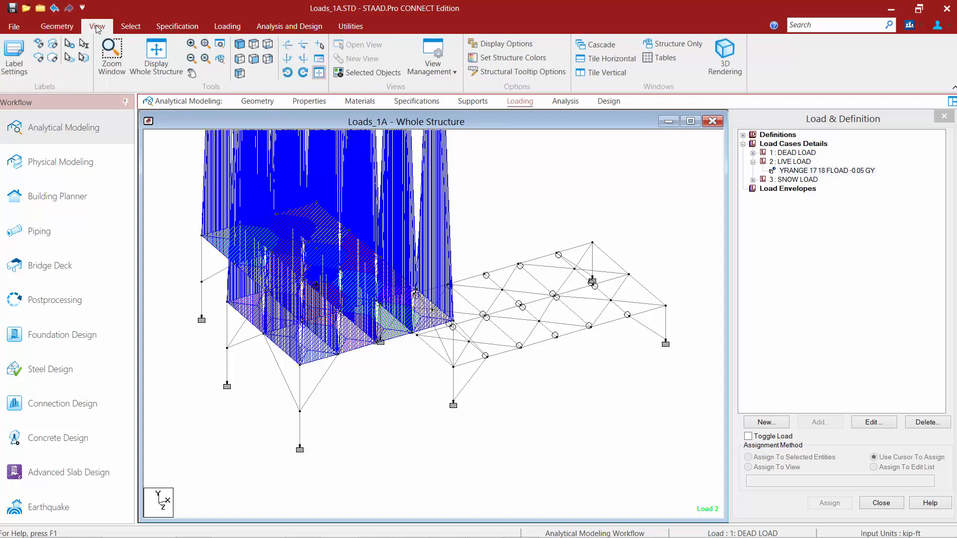
- Set the Dist. Force diagram scale to 30 with Apply Immediately checked
{"action": "left_click", "coordinate": [18, 56]}
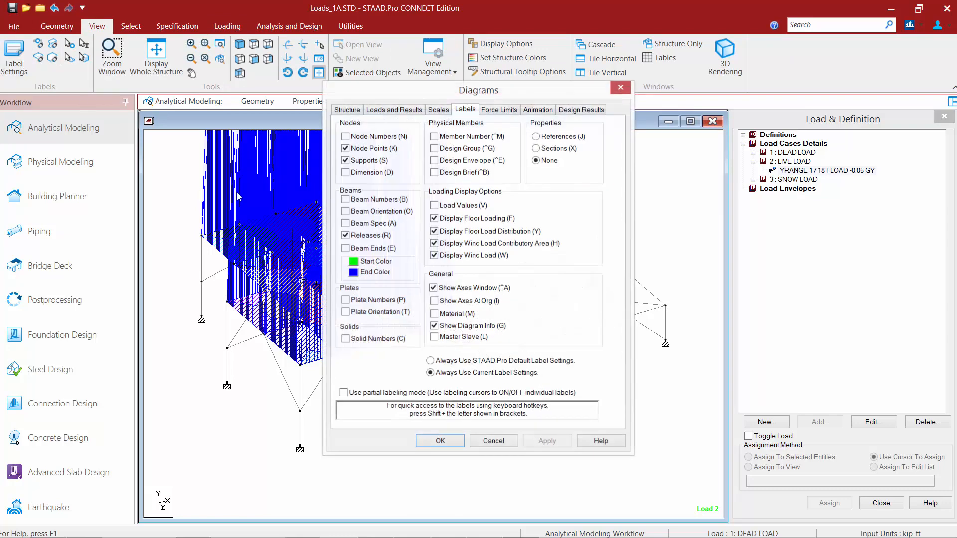
{"action": "left_click", "coordinate": [434, 112]}
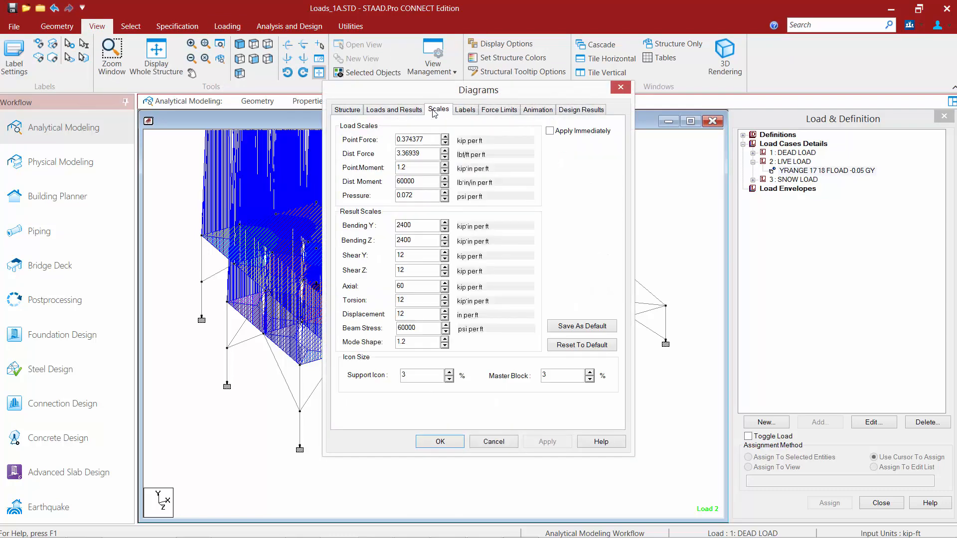
{"action": "left_click", "coordinate": [550, 131]}
{"action": "left_click", "coordinate": [444, 151]}
{"action": "left_click", "coordinate": [444, 151]}
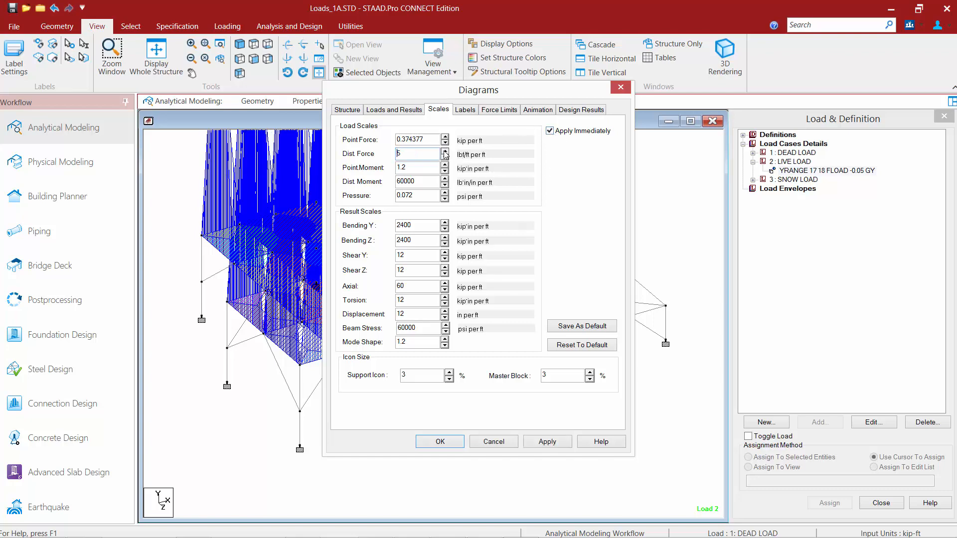
{"action": "left_click", "coordinate": [445, 151]}
{"action": "left_click", "coordinate": [444, 151]}
{"action": "left_click", "coordinate": [444, 151]}
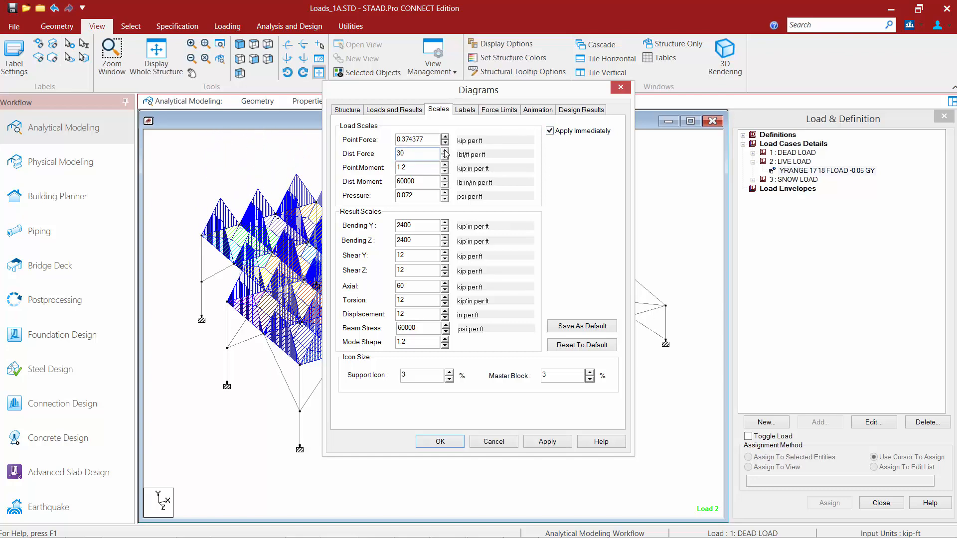
{"action": "left_click", "coordinate": [440, 442]}
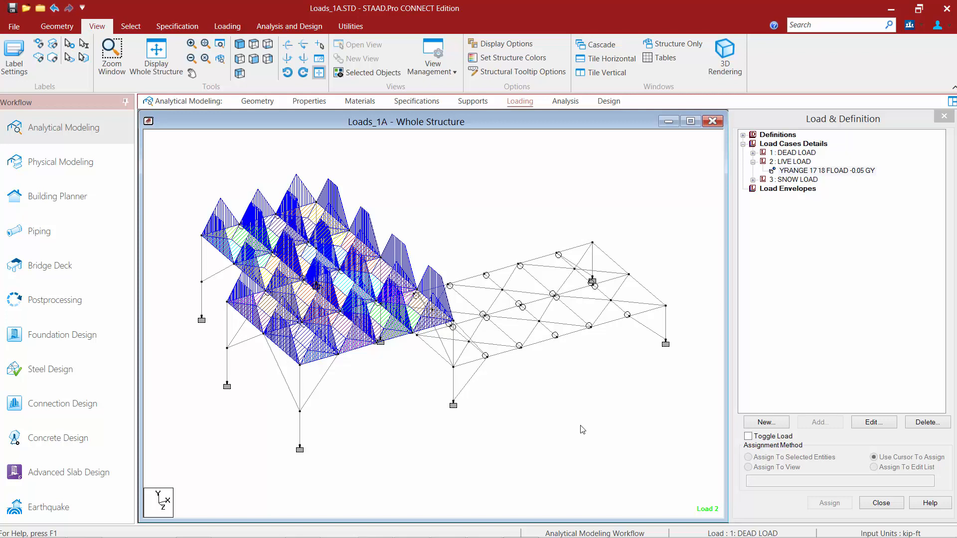
- Select the floor load and enable Load Values labels, showing 225.000 lbf/ft (GY)
{"action": "left_click", "coordinate": [821, 172]}
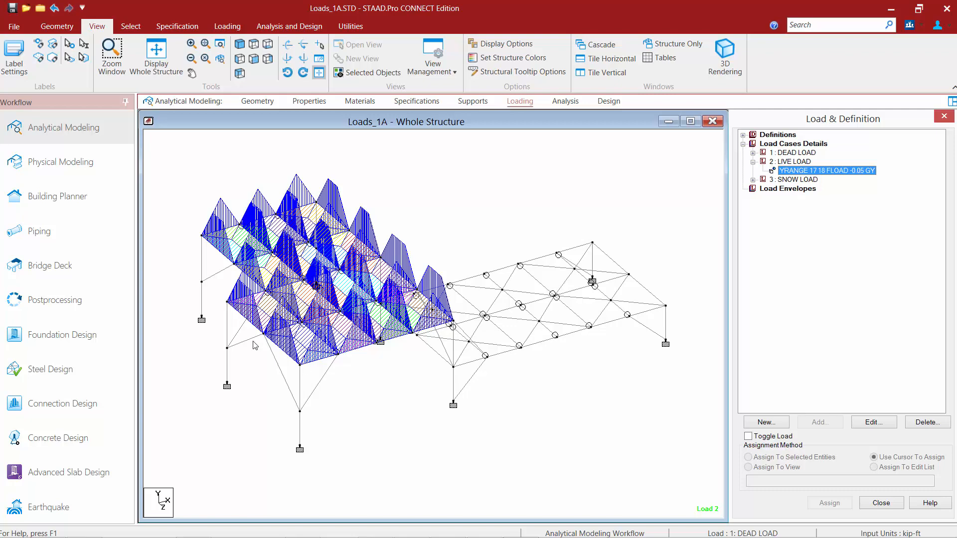
{"action": "left_click", "coordinate": [14, 64]}
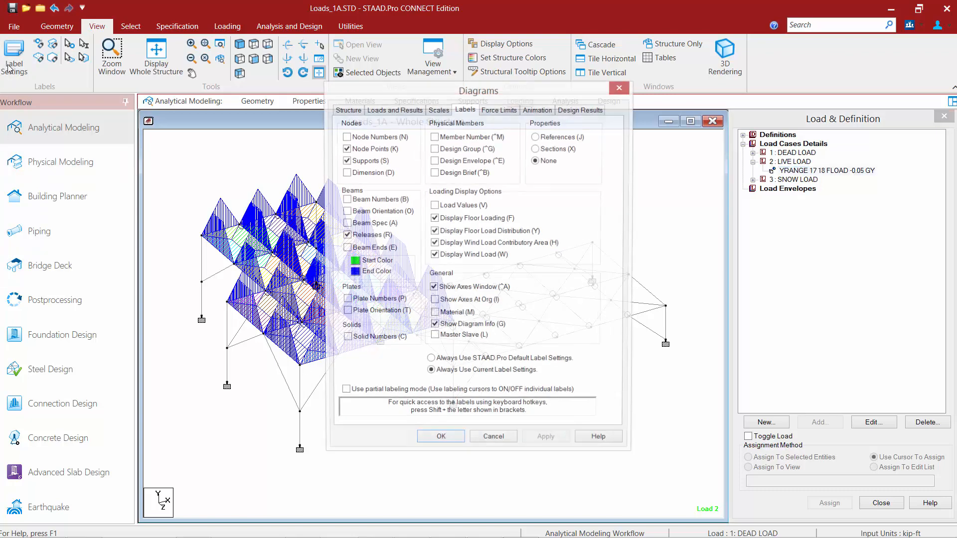
{"action": "left_click", "coordinate": [434, 206]}
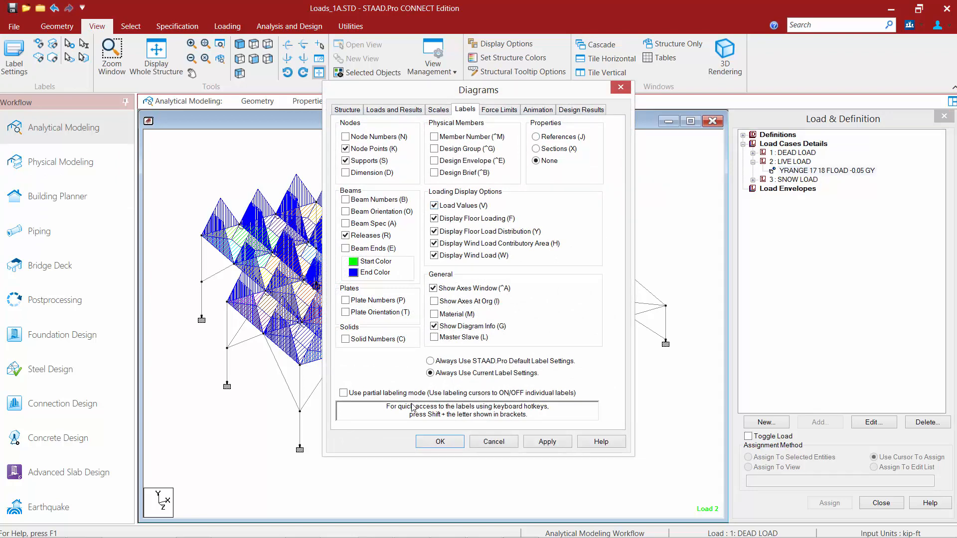
{"action": "left_click", "coordinate": [437, 441]}
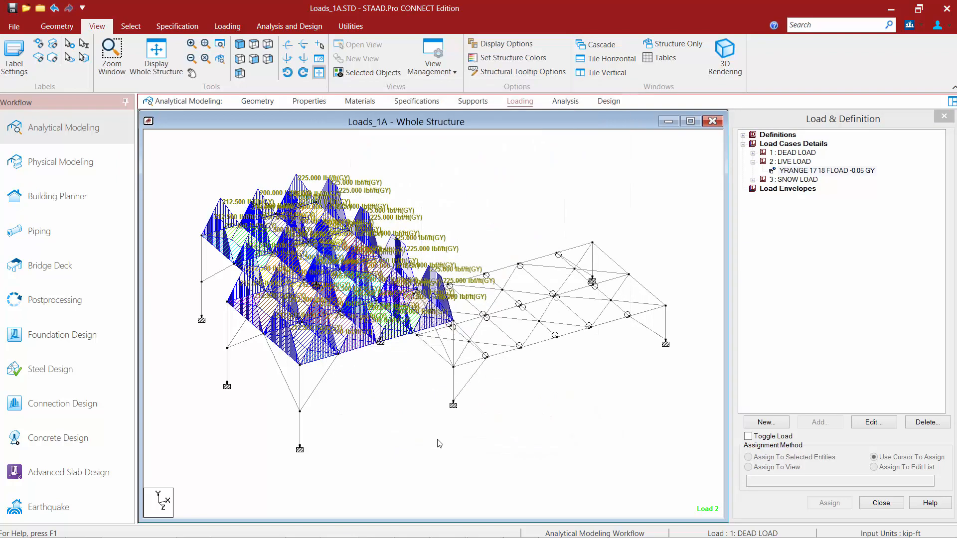